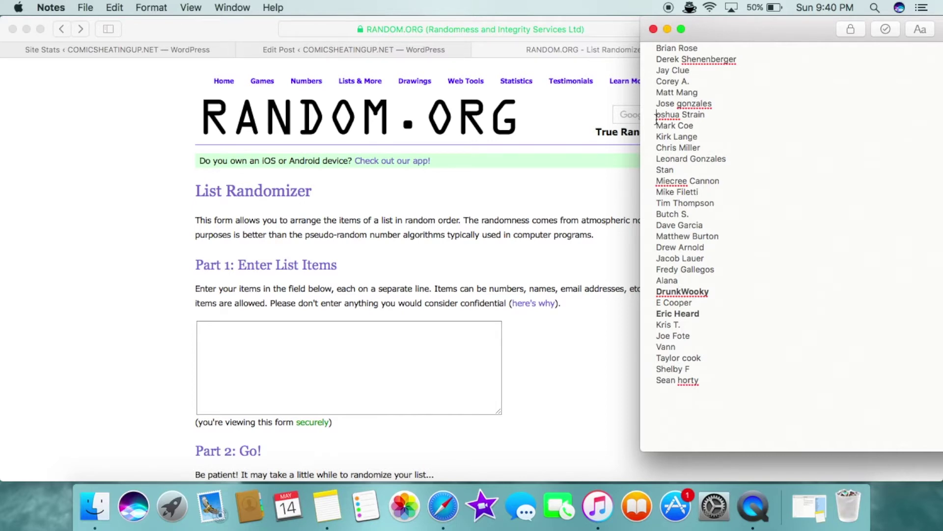
# - Restore the missing capital J on the misspelled entrant name, then move back up the list
pyautogui.write('J')
pyautogui.click(708, 347)
pyautogui.press('Up')
pyautogui.press('Up')
pyautogui.press('Up')
pyautogui.press('Up')
pyautogui.press('Up')
pyautogui.press('Up')
pyautogui.press('Up')
pyautogui.press('Up')
pyautogui.press('Up')
pyautogui.press('Up')
pyautogui.press('Up')
pyautogui.press('Up')
pyautogui.press('Up')
pyautogui.press('Up')
pyautogui.press('Up')
pyautogui.press('Up')
pyautogui.press('Up')
pyautogui.press('Up')
pyautogui.press('Up')
pyautogui.press('Up')
pyautogui.press('Up')
pyautogui.press('Up')
pyautogui.press('Up')
pyautogui.press('Up')
pyautogui.press('Up')
pyautogui.press('Up')
pyautogui.press('Up')
pyautogui.press('Up')
pyautogui.press('Up')
pyautogui.press('Up')
pyautogui.press('Up')
pyautogui.press('Up')
pyautogui.press('Up')
pyautogui.press('Up')
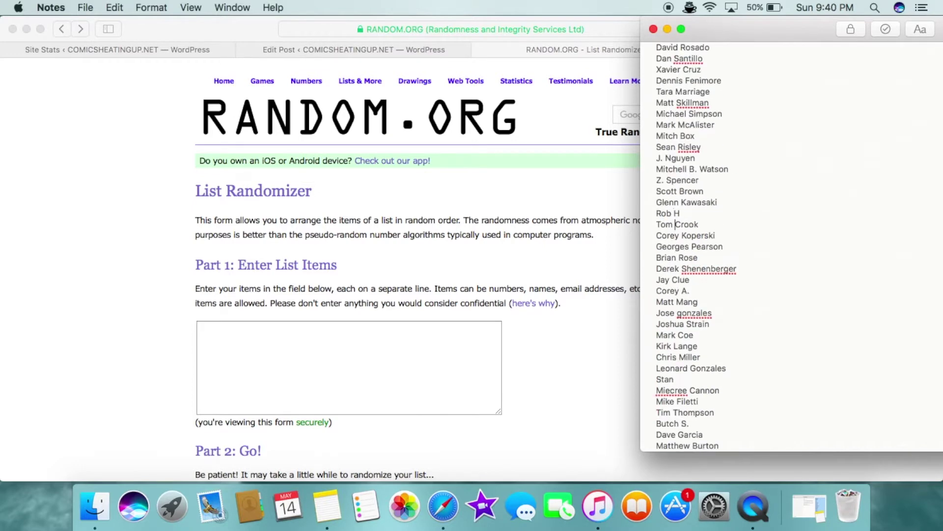
pyautogui.press('Up')
pyautogui.press('Up')
pyautogui.press('Up')
pyautogui.press('Up')
pyautogui.scroll(4, 696, 245)
pyautogui.scroll(4, 695, 246)
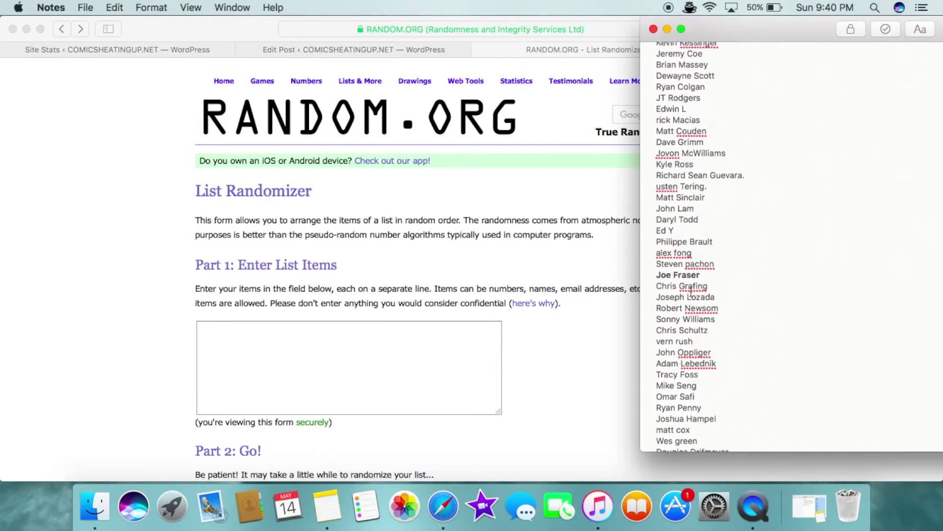
pyautogui.scroll(1, 676, 220)
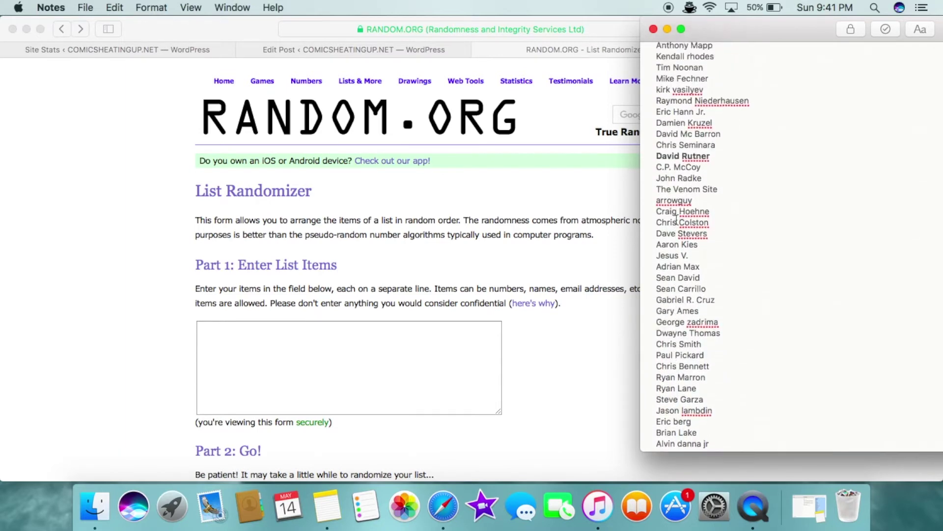
pyautogui.scroll(3, 677, 219)
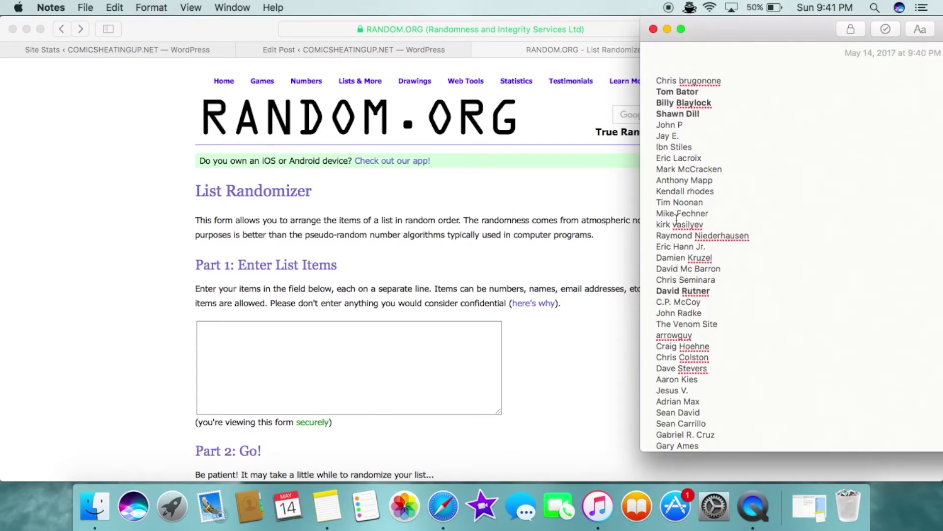
# - Select every entrant name from first to last and cut them with Cmd+X
pyautogui.moveTo(655, 84); pyautogui.dragTo(700, 476)
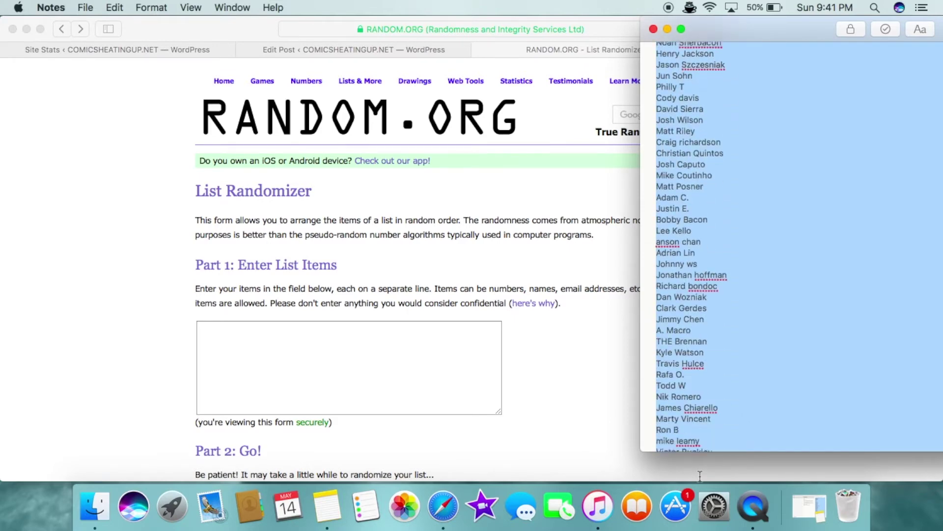
pyautogui.moveTo(700, 476); pyautogui.dragTo(700, 476)
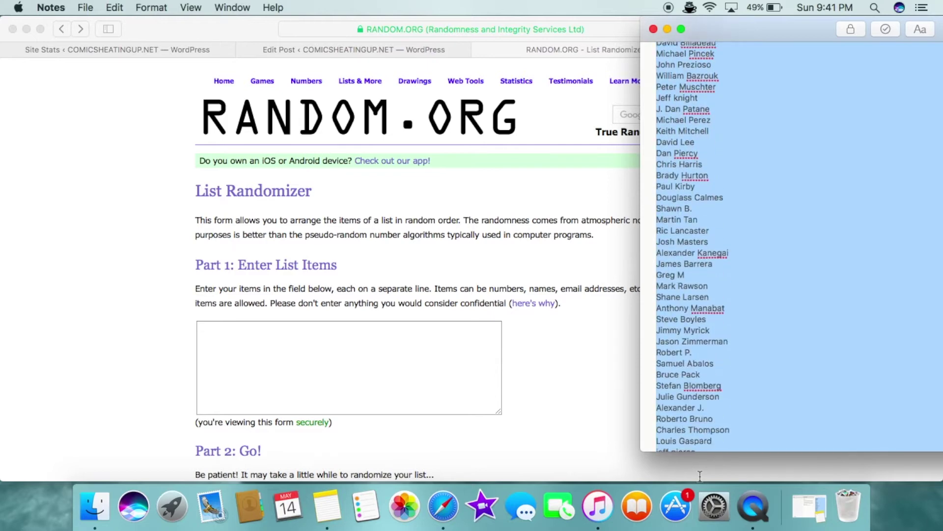
pyautogui.moveTo(700, 475); pyautogui.dragTo(699, 476)
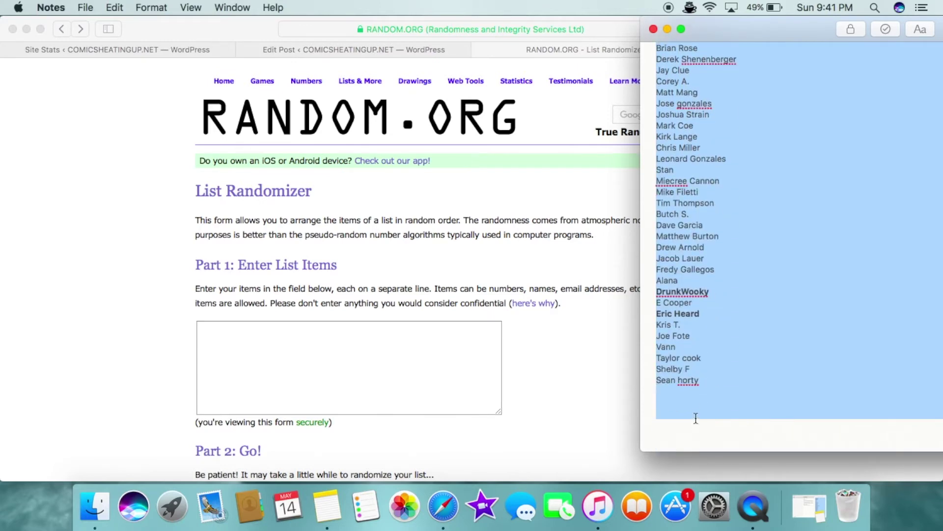
pyautogui.press('super+x')
# - Paste the cut entrant names into the Part 1 item box and scroll through them
pyautogui.click(531, 326)
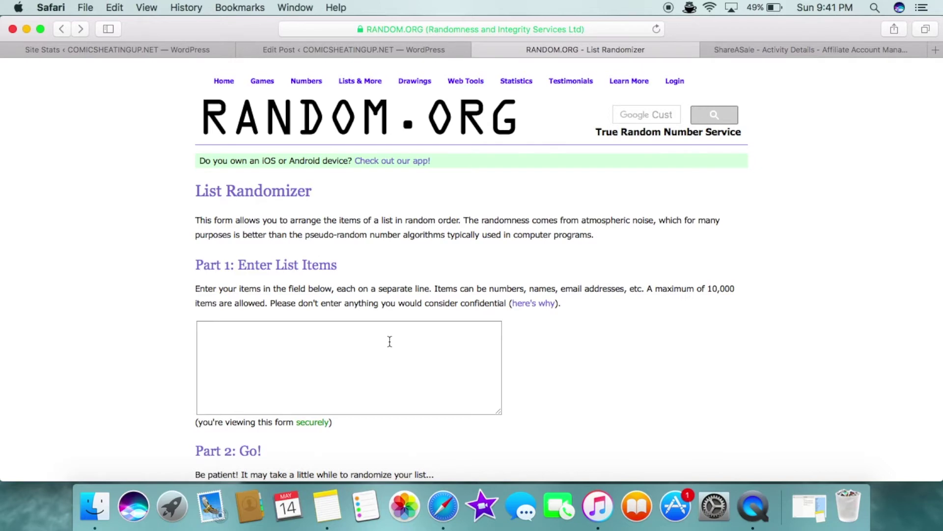
pyautogui.click(389, 341)
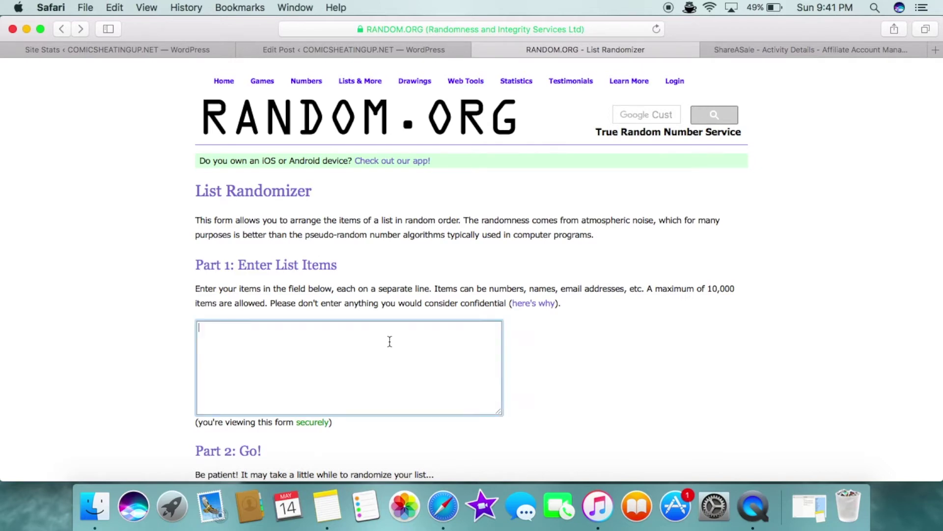
pyautogui.press('super+v')
pyautogui.scroll(-10, 342, 363)
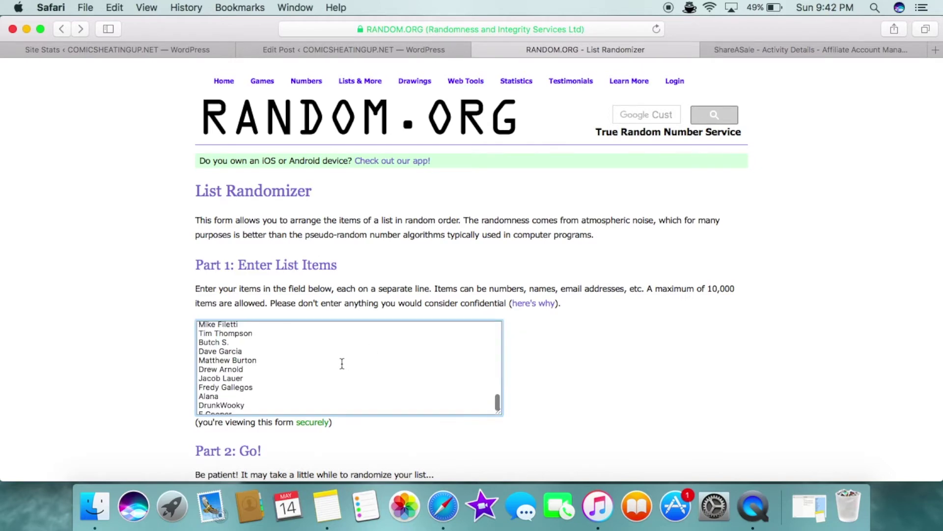
pyautogui.scroll(10, 342, 363)
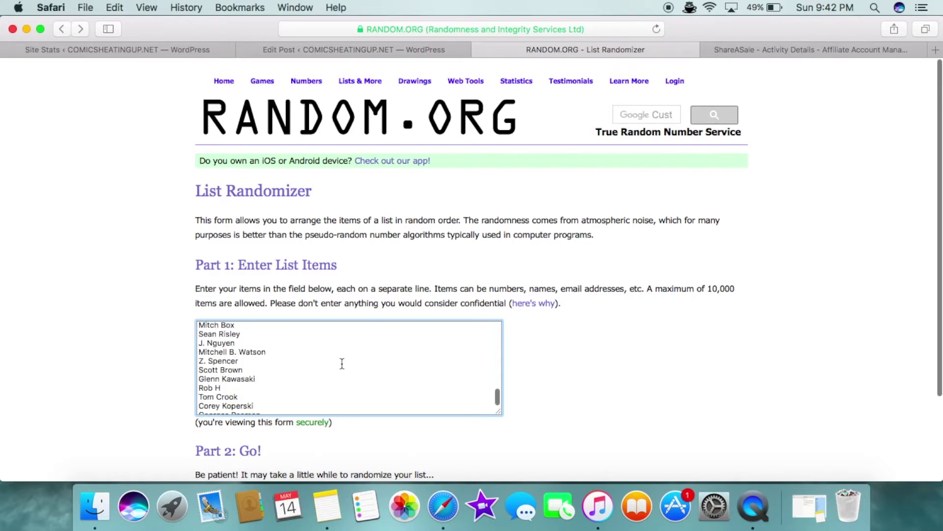
pyautogui.scroll(10, 342, 363)
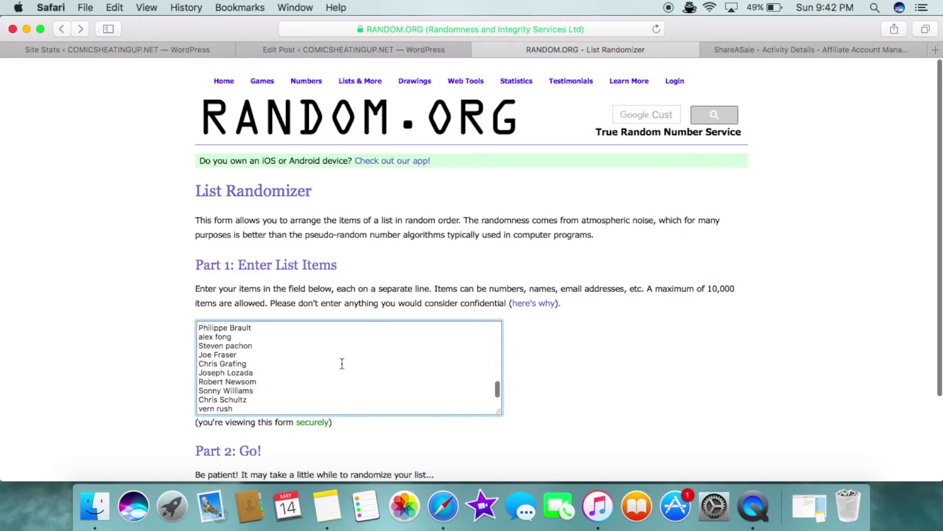
pyautogui.scroll(10, 342, 363)
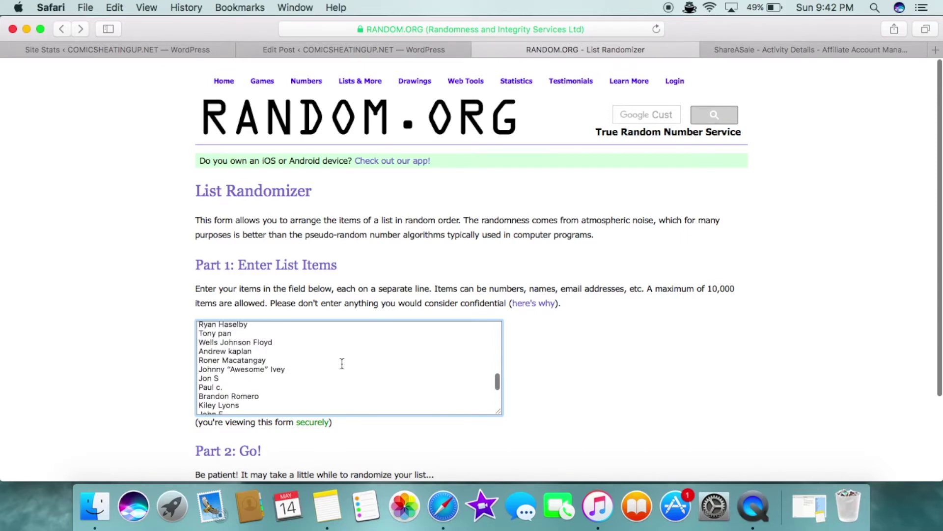
pyautogui.scroll(10, 342, 363)
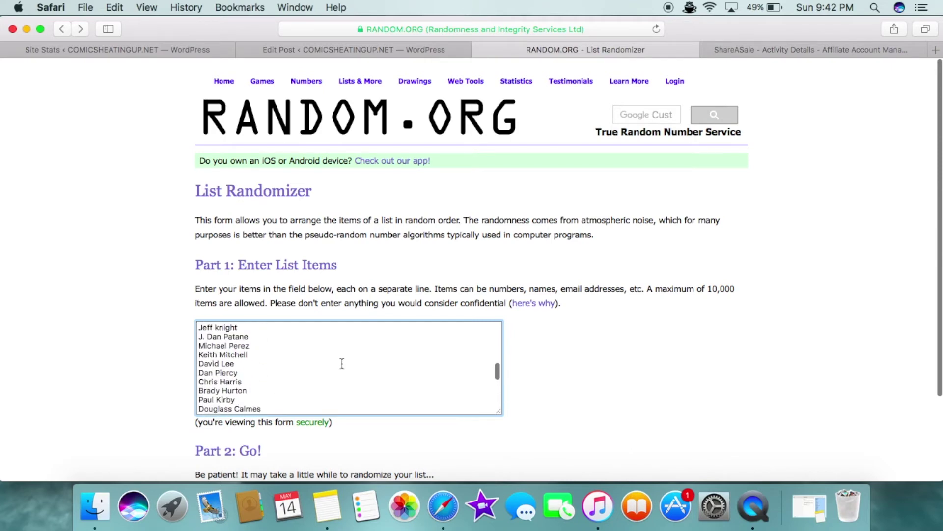
pyautogui.scroll(5, 342, 363)
pyautogui.click(327, 506)
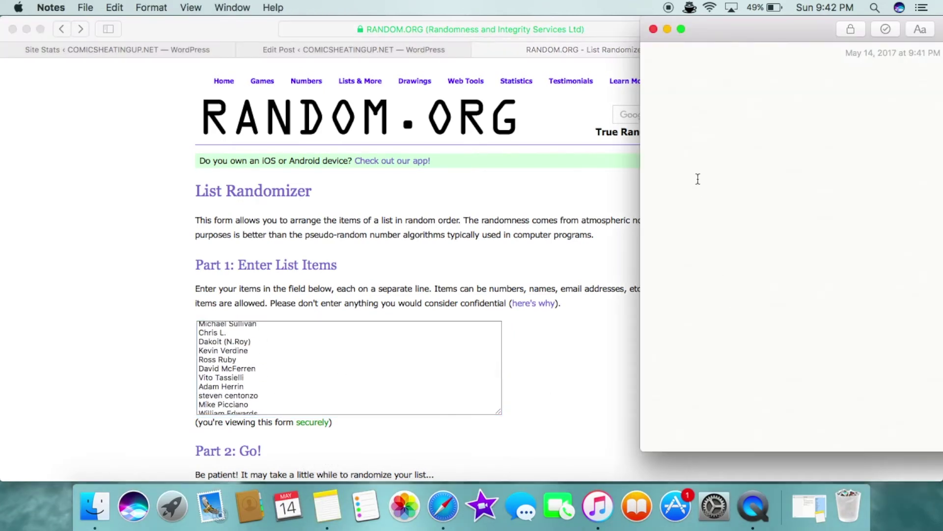
# - Write the calculation 315=3+1+5=9 in the blank note
pyautogui.write('315=3+1+5=9')
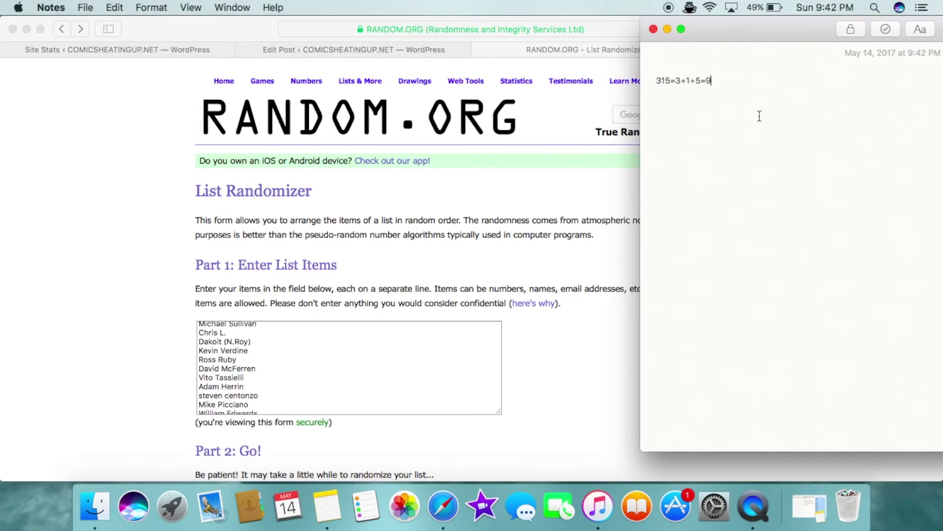
# - Scroll the pasted names in the Part 1 box back up to the first entry
pyautogui.click(382, 357)
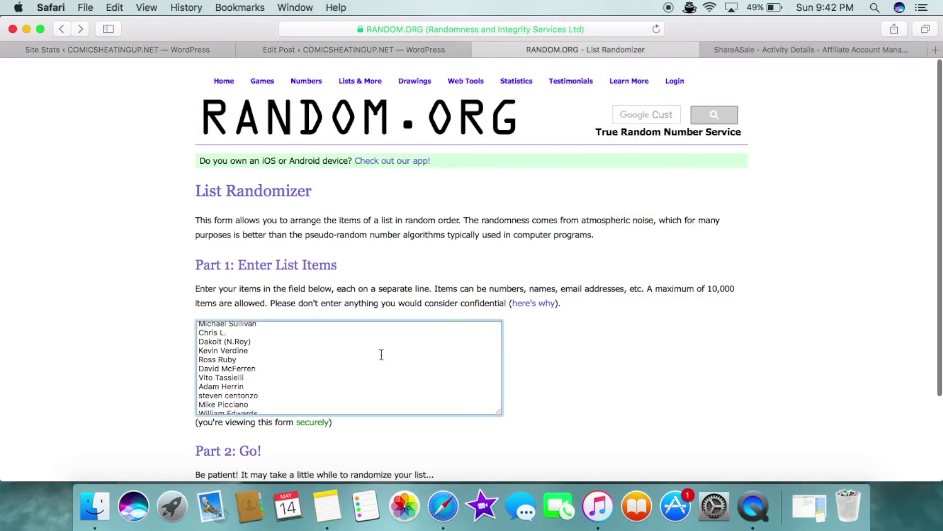
pyautogui.scroll(6, 381, 354)
pyautogui.scroll(6, 382, 355)
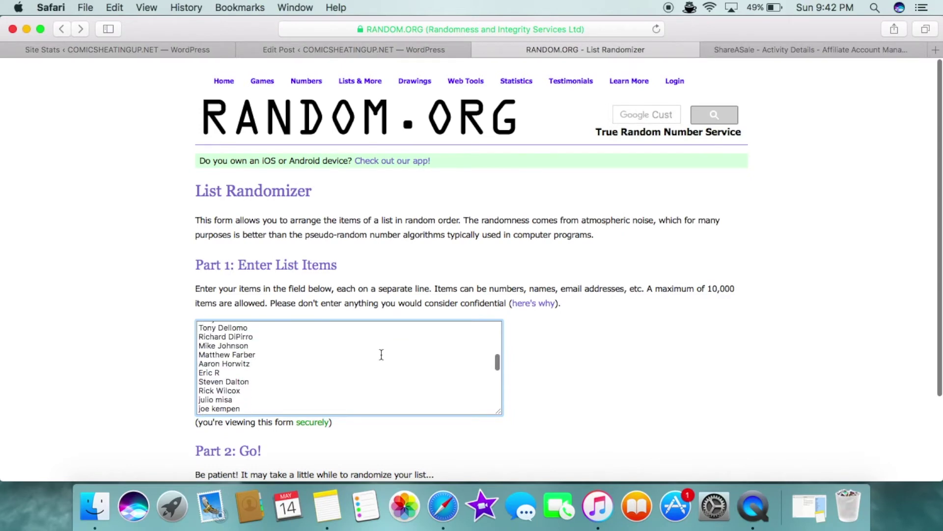
pyautogui.scroll(10, 382, 354)
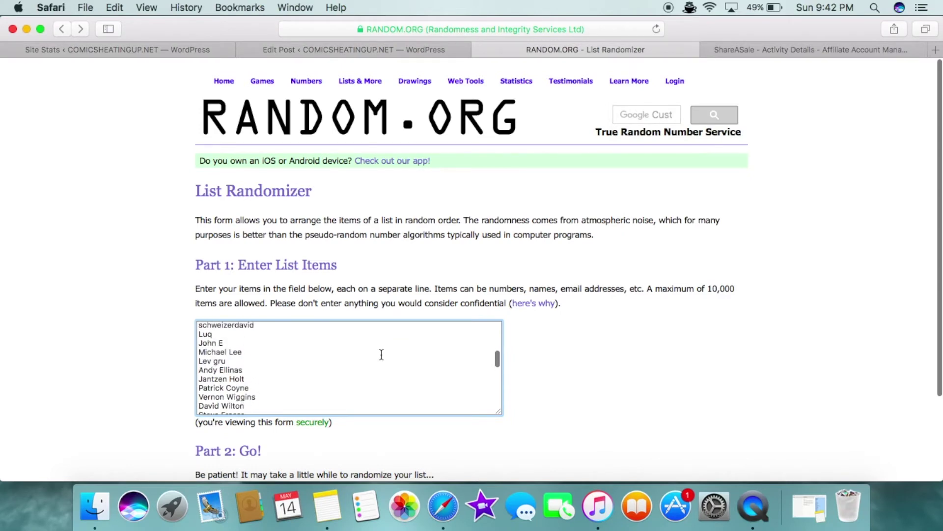
pyautogui.scroll(12, 382, 354)
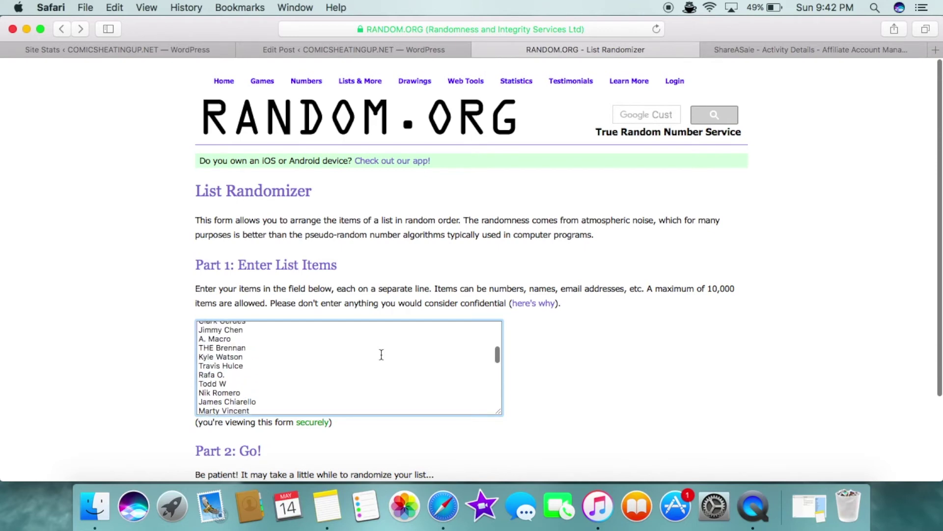
pyautogui.scroll(12, 381, 354)
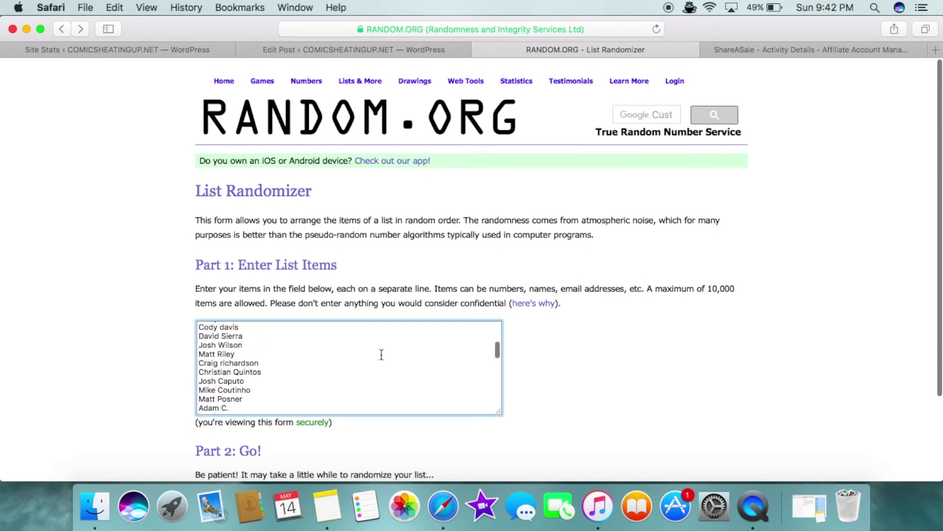
pyautogui.scroll(12, 381, 354)
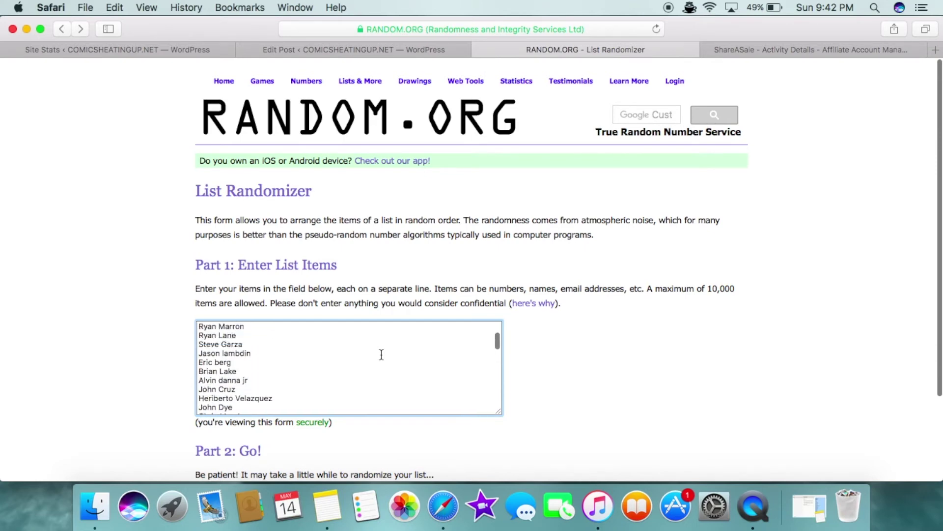
pyautogui.scroll(10, 382, 354)
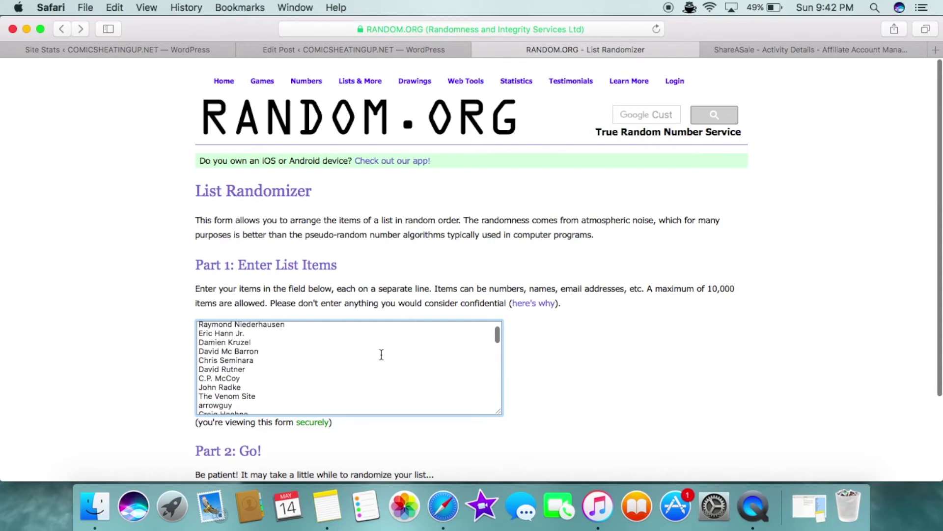
pyautogui.click(171, 352)
# - Randomize the 315 pasted names and scroll through the first shuffled result
pyautogui.scroll(-5, 170, 353)
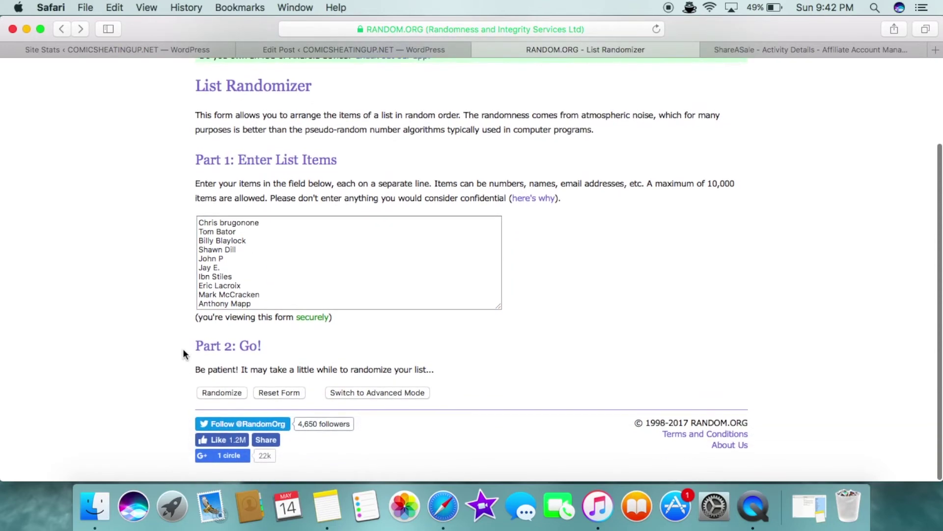
pyautogui.click(219, 395)
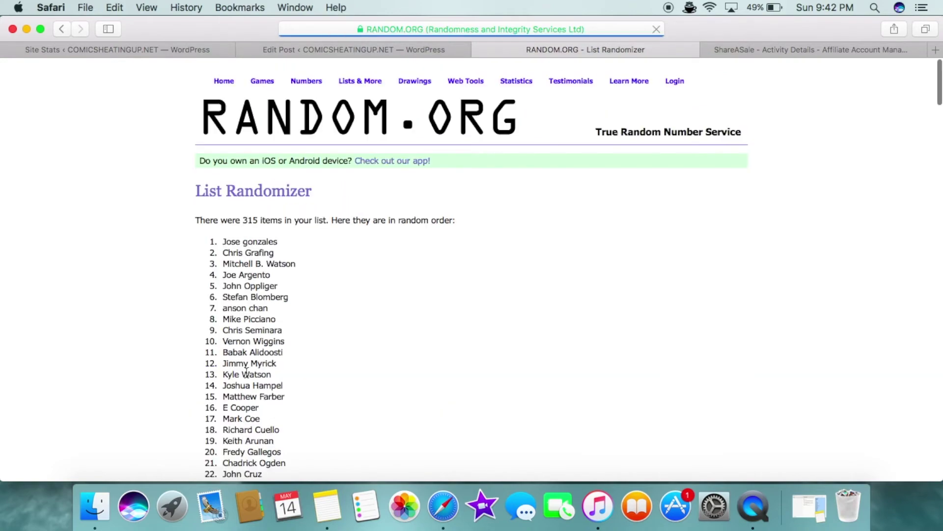
pyautogui.scroll(-15, 246, 372)
pyautogui.scroll(-20, 247, 373)
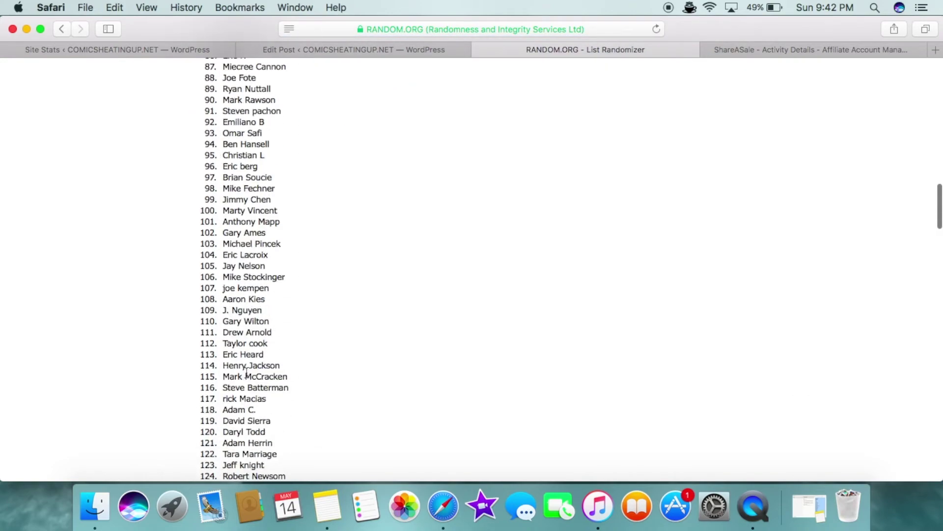
pyautogui.scroll(-20, 247, 373)
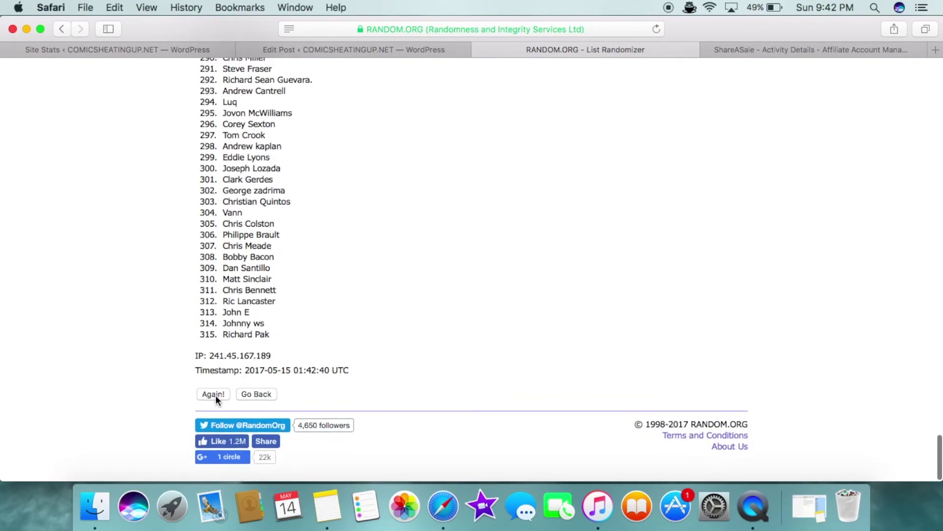
# - Reshuffle the list a second and third time, scrolling through each result
pyautogui.click(213, 394)
pyautogui.scroll(-12, 215, 394)
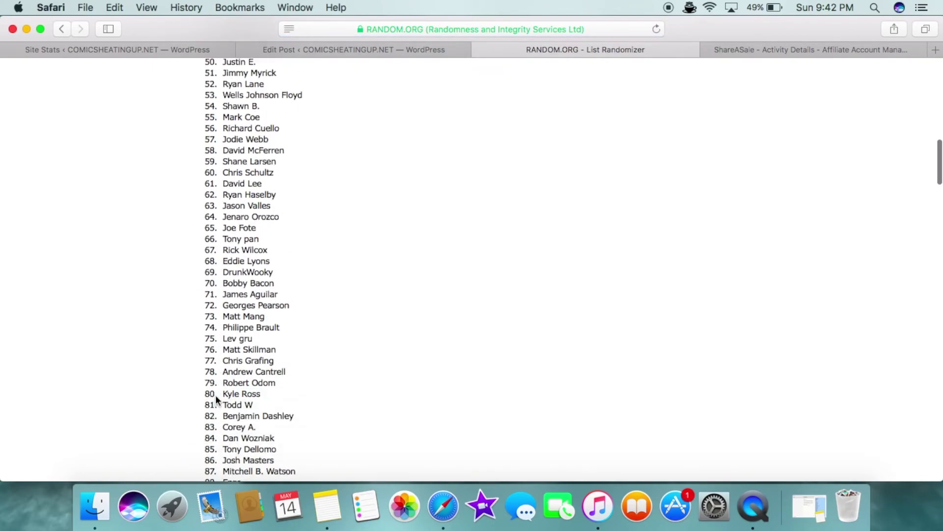
pyautogui.scroll(-20, 215, 394)
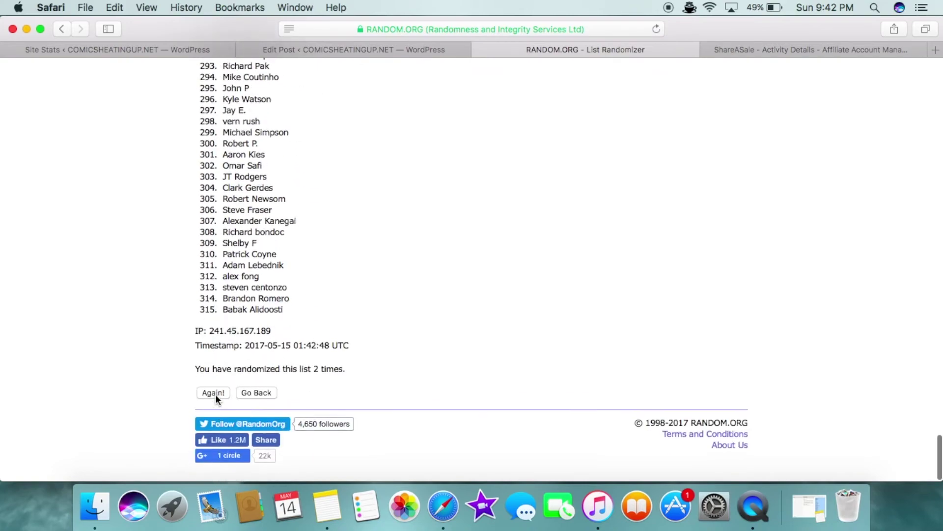
pyautogui.click(216, 394)
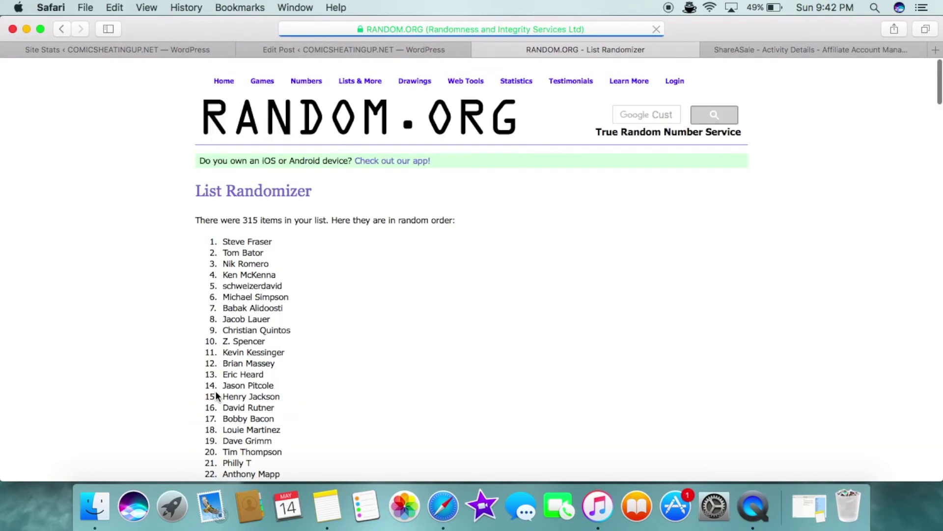
pyautogui.scroll(-20, 216, 395)
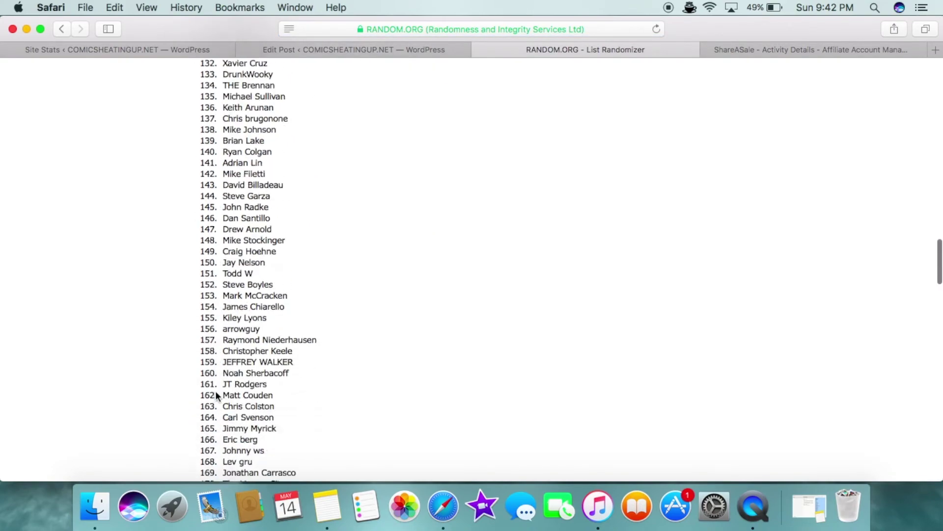
pyautogui.scroll(-20, 216, 395)
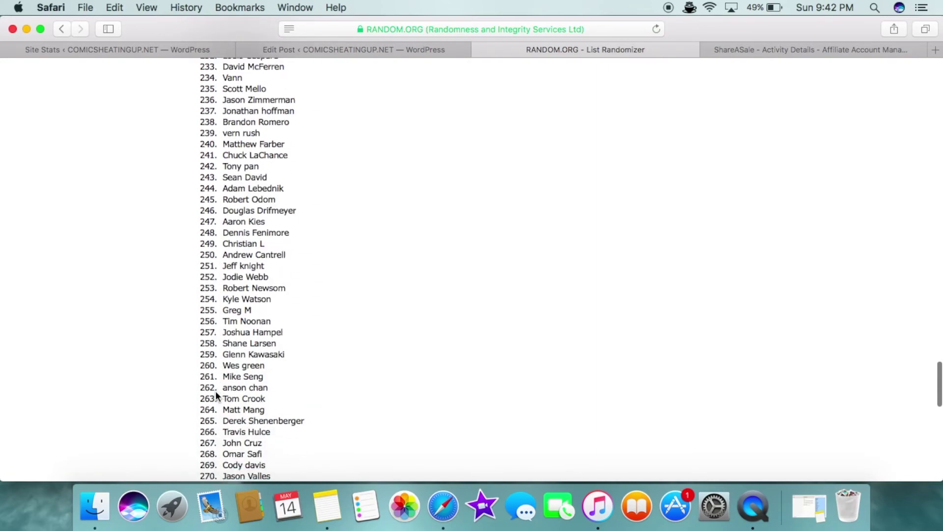
pyautogui.scroll(-15, 217, 395)
# - Reshuffle the list a fourth and fifth time, scrolling through each result
pyautogui.click(215, 394)
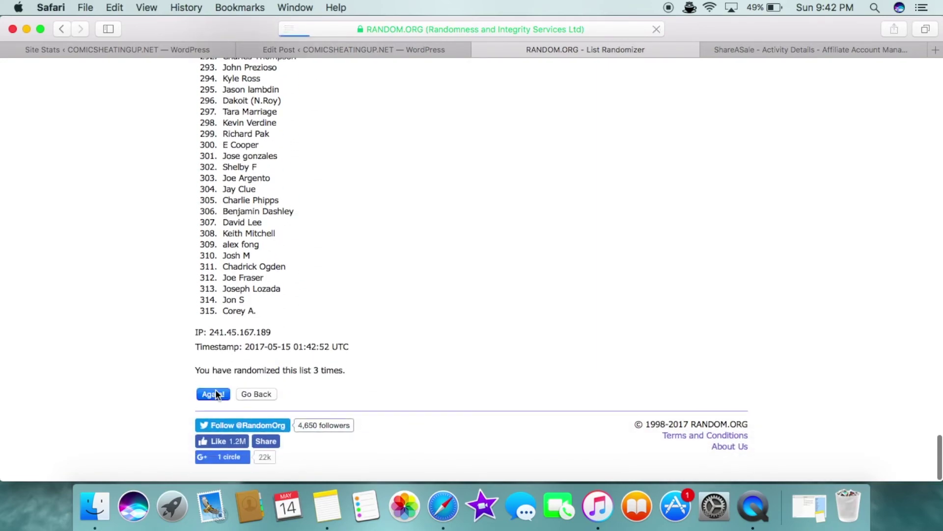
pyautogui.scroll(-10, 215, 393)
pyautogui.scroll(-20, 216, 393)
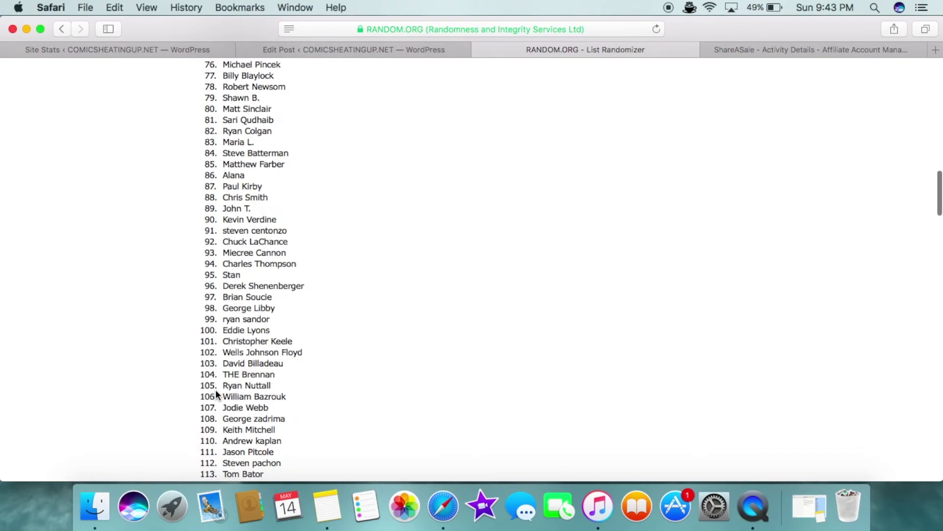
pyautogui.scroll(-10, 215, 389)
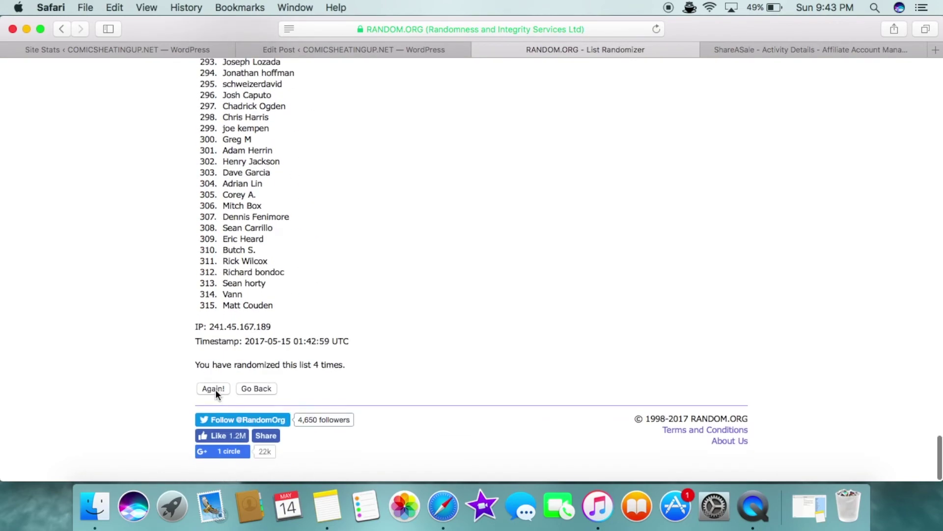
pyautogui.click(213, 394)
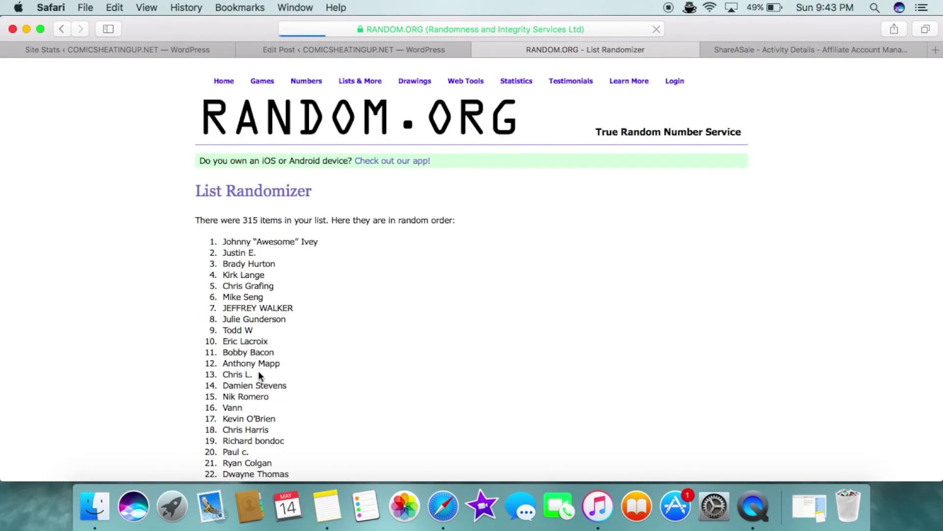
pyautogui.scroll(-15, 258, 370)
pyautogui.scroll(-20, 259, 372)
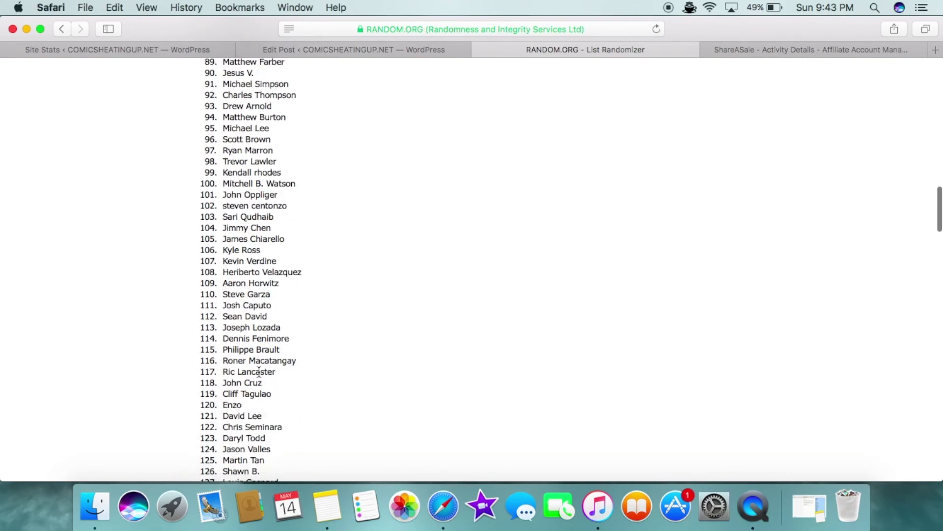
pyautogui.scroll(-20, 258, 372)
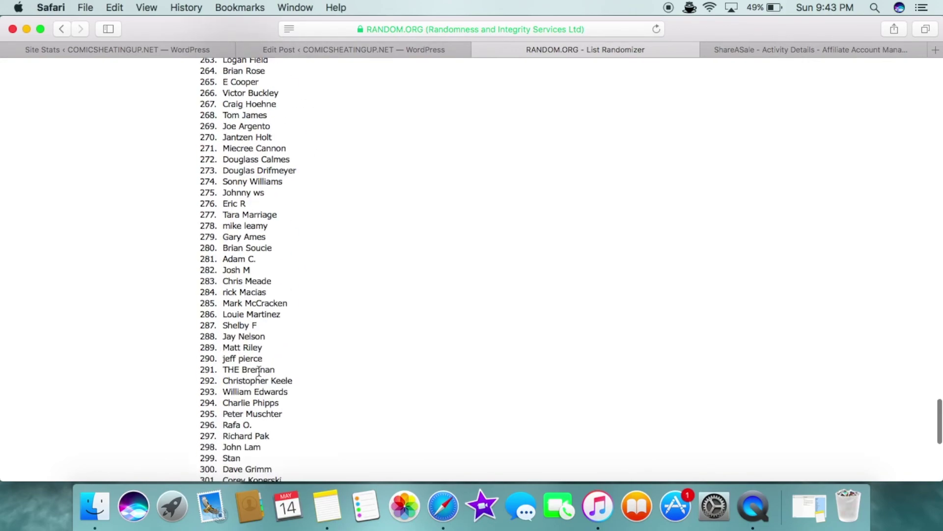
# - Reshuffle the list a sixth, seventh, eighth and ninth time, scrolling between shuffles
pyautogui.click(220, 396)
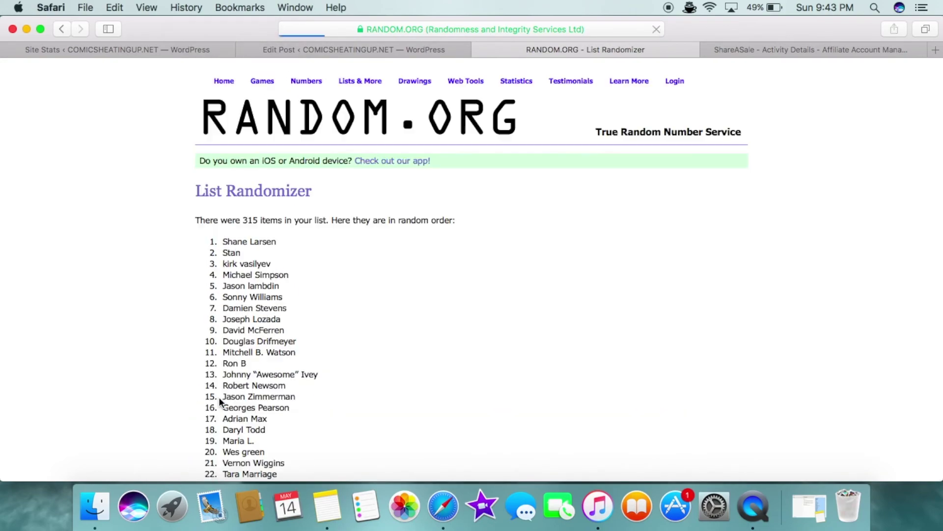
pyautogui.scroll(-15, 219, 397)
pyautogui.scroll(-20, 219, 396)
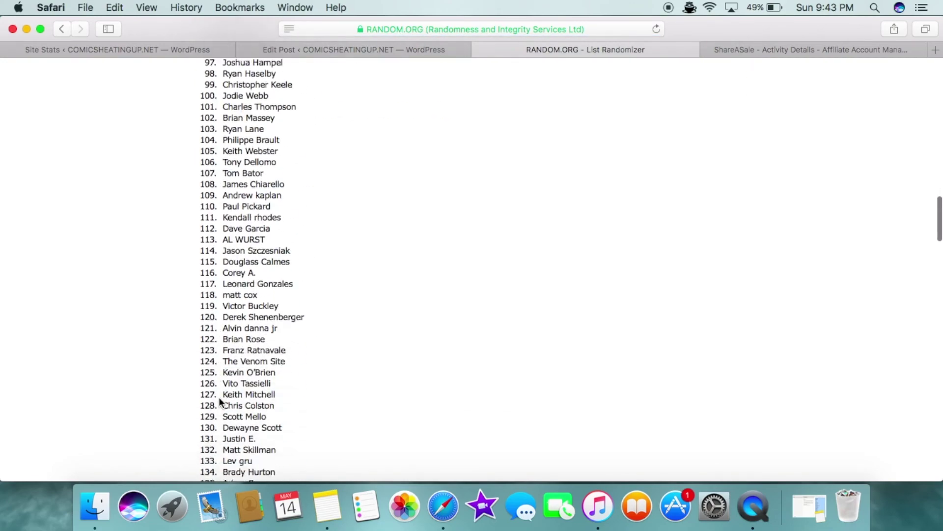
pyautogui.click(217, 390)
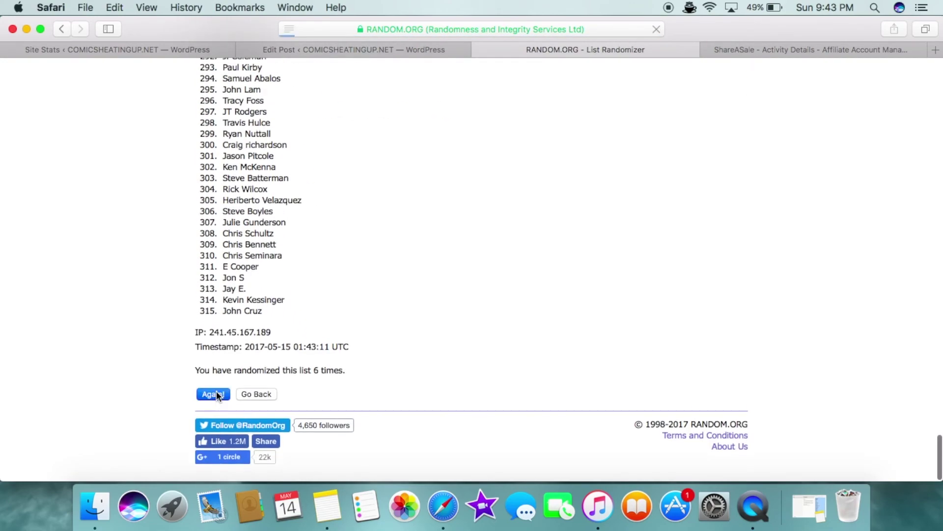
pyautogui.scroll(-15, 233, 375)
pyautogui.scroll(-20, 232, 374)
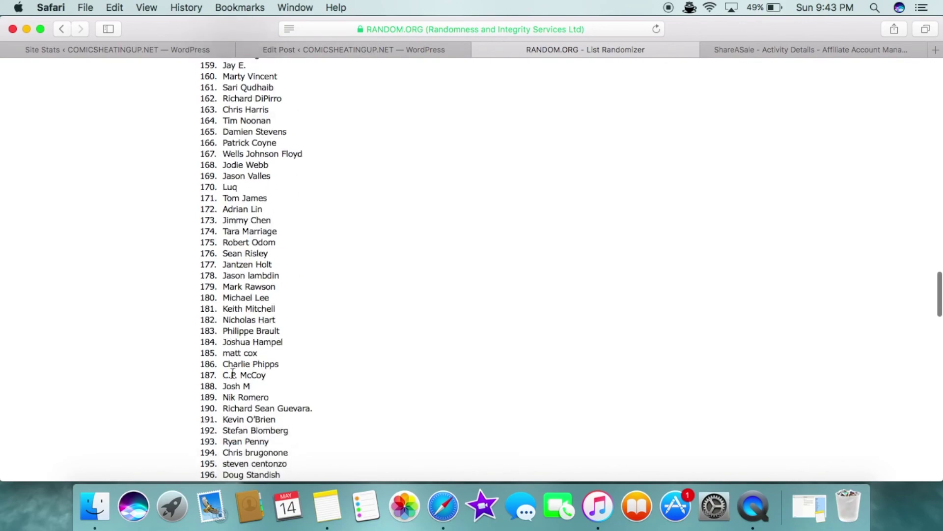
pyautogui.click(217, 395)
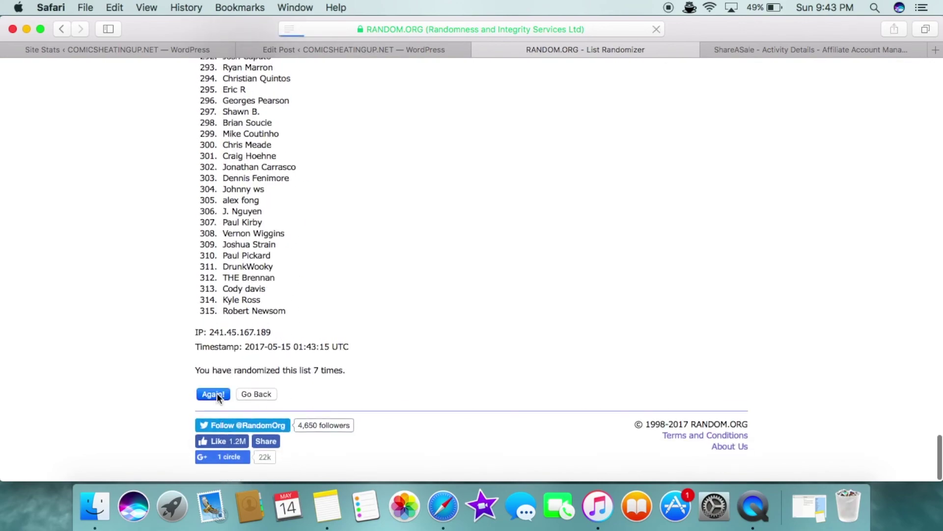
pyautogui.scroll(-14, 259, 366)
pyautogui.scroll(-20, 259, 366)
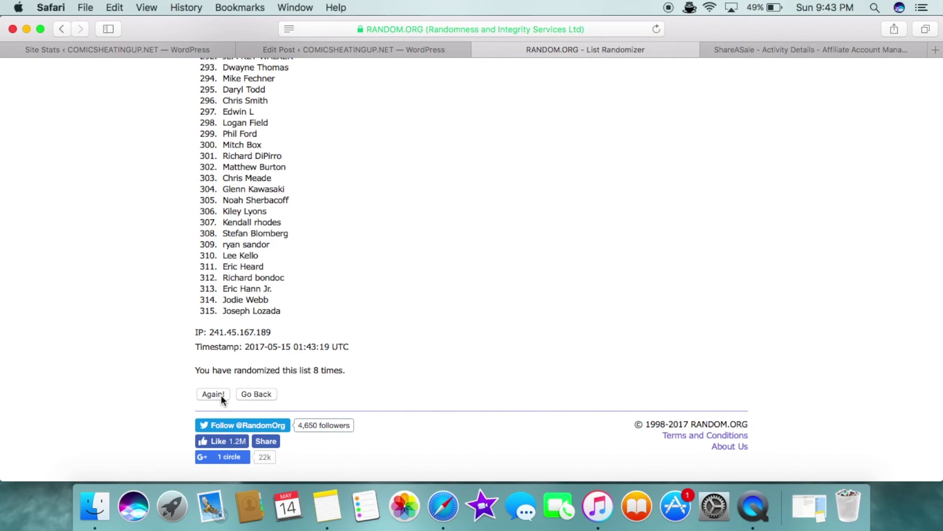
pyautogui.click(221, 395)
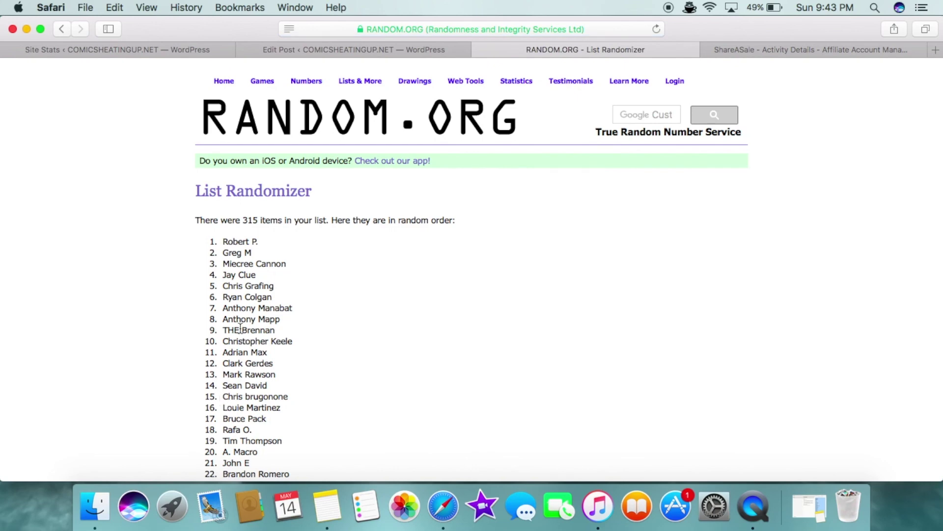
# - Scroll down the final shuffled order of 315 names, starting from the winner at item 1
pyautogui.scroll(-1, 240, 328)
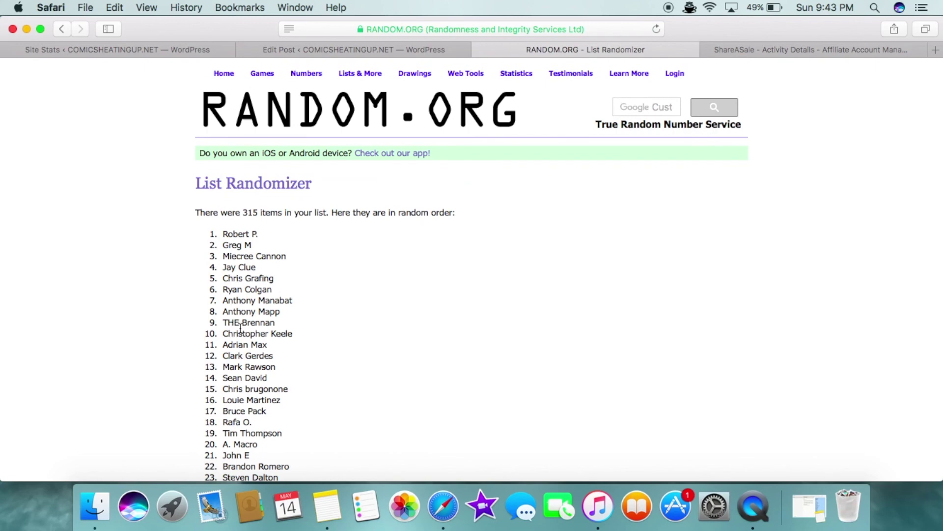